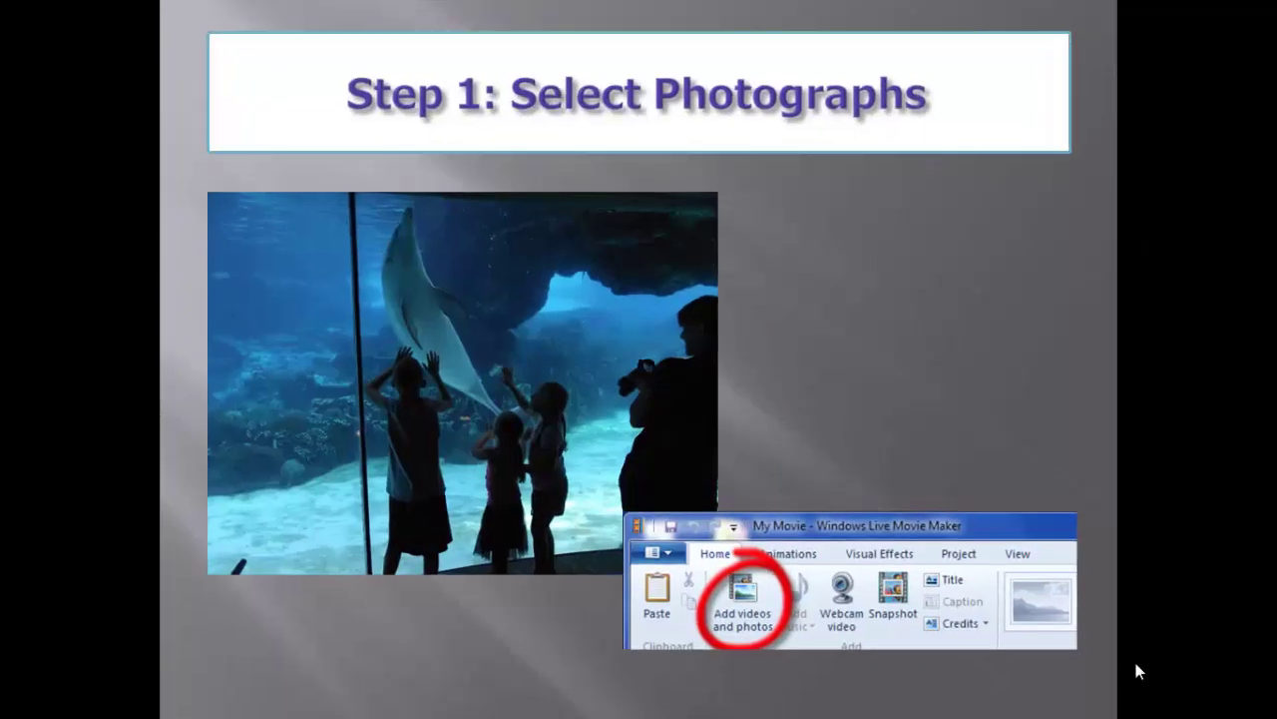
Step: Advance the tutorial slideshow through Steps 2–4 to the 'Step 6: Preview Video' slide
key(Right)
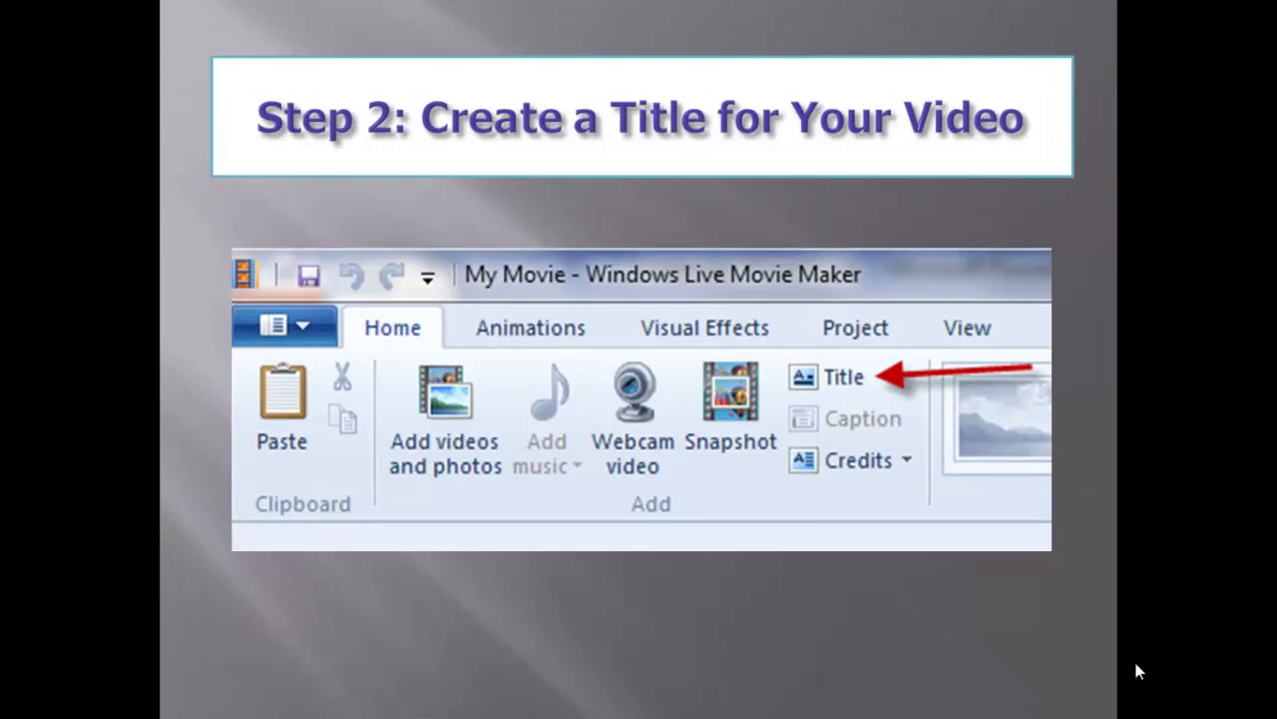
key(Right)
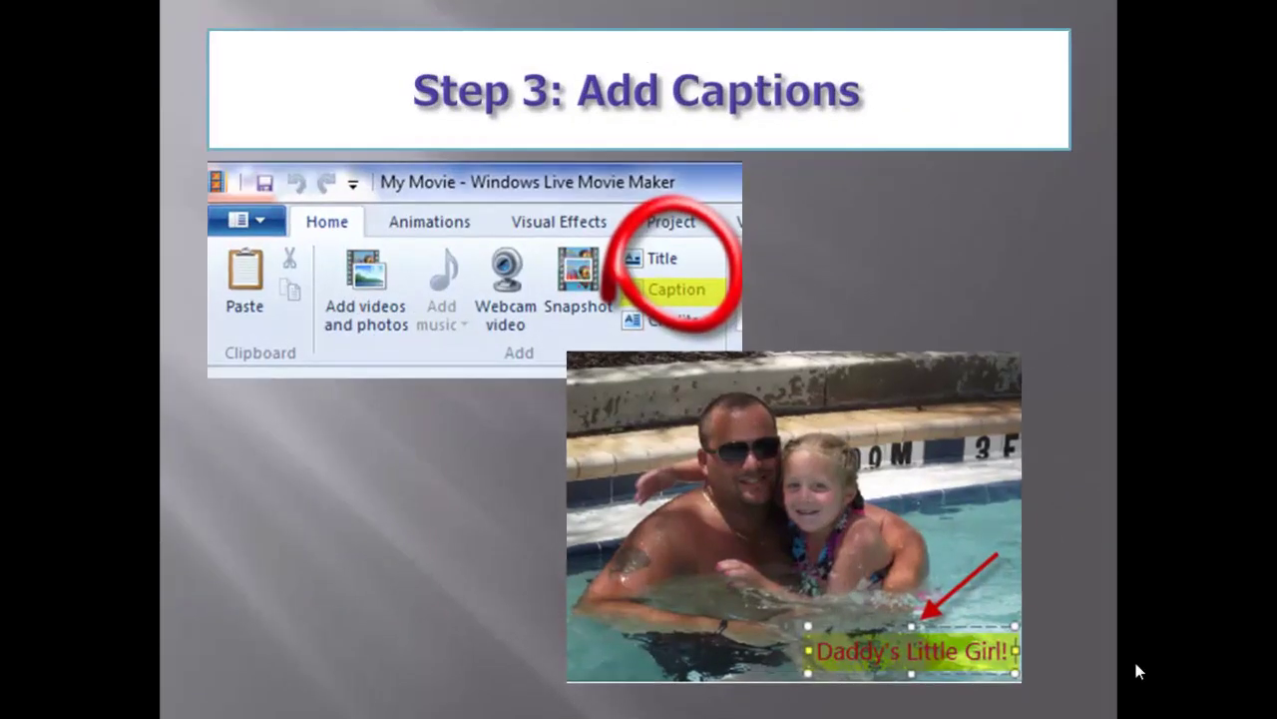
key(Right)
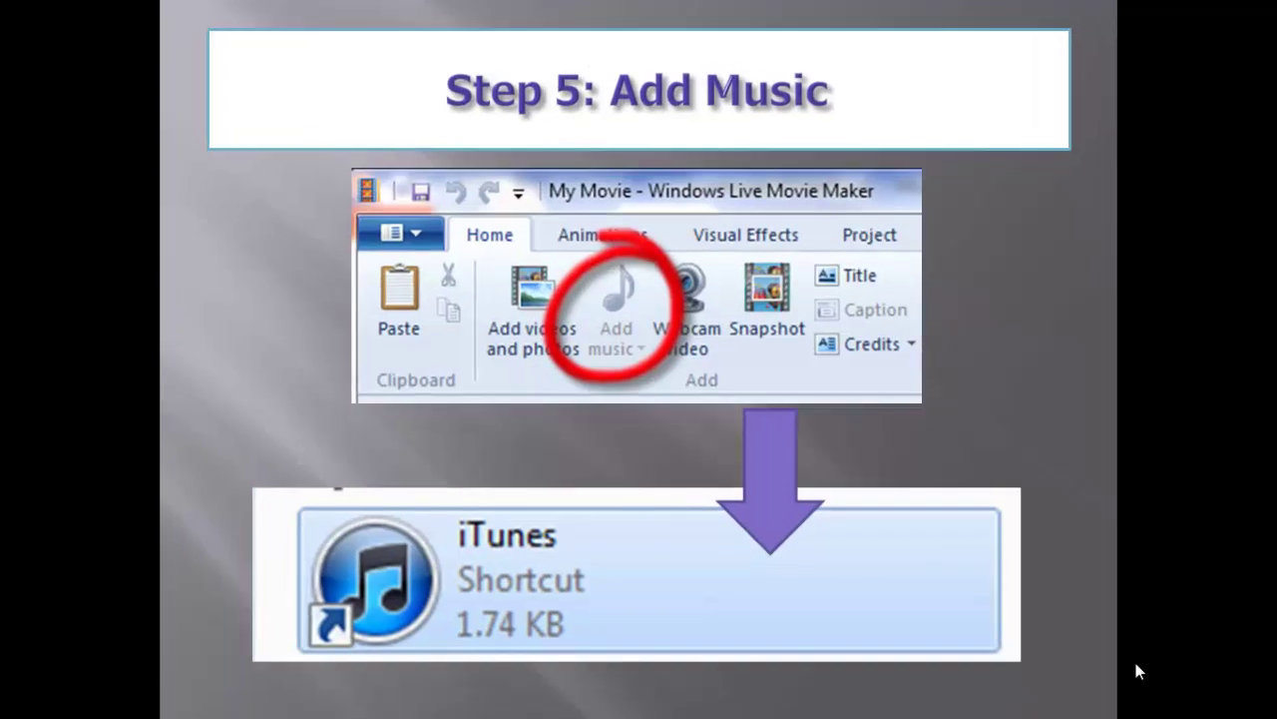
key(Right)
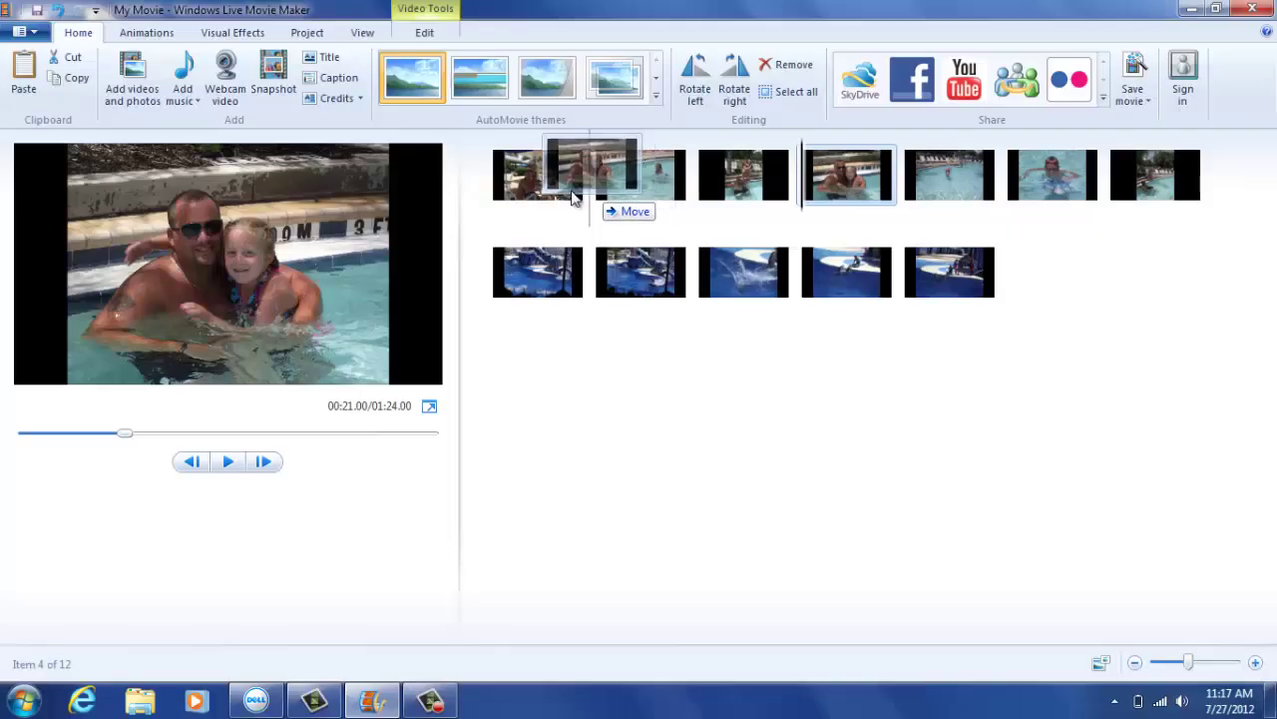
Step: Move the pool photo to the first position in the storyboard
drag(579, 194, 539, 202)
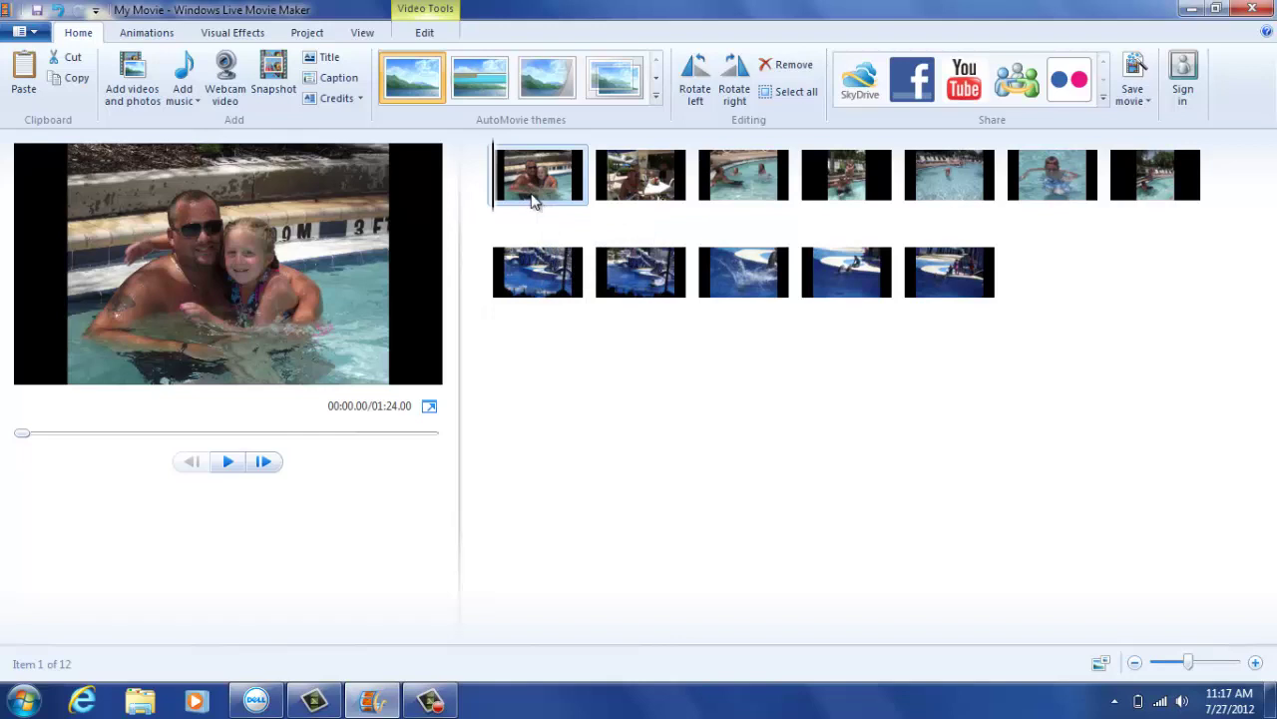
Step: Add an 'Orlando 2012' title in Segoe Script with a light-blue background and the third text effect
click(330, 67)
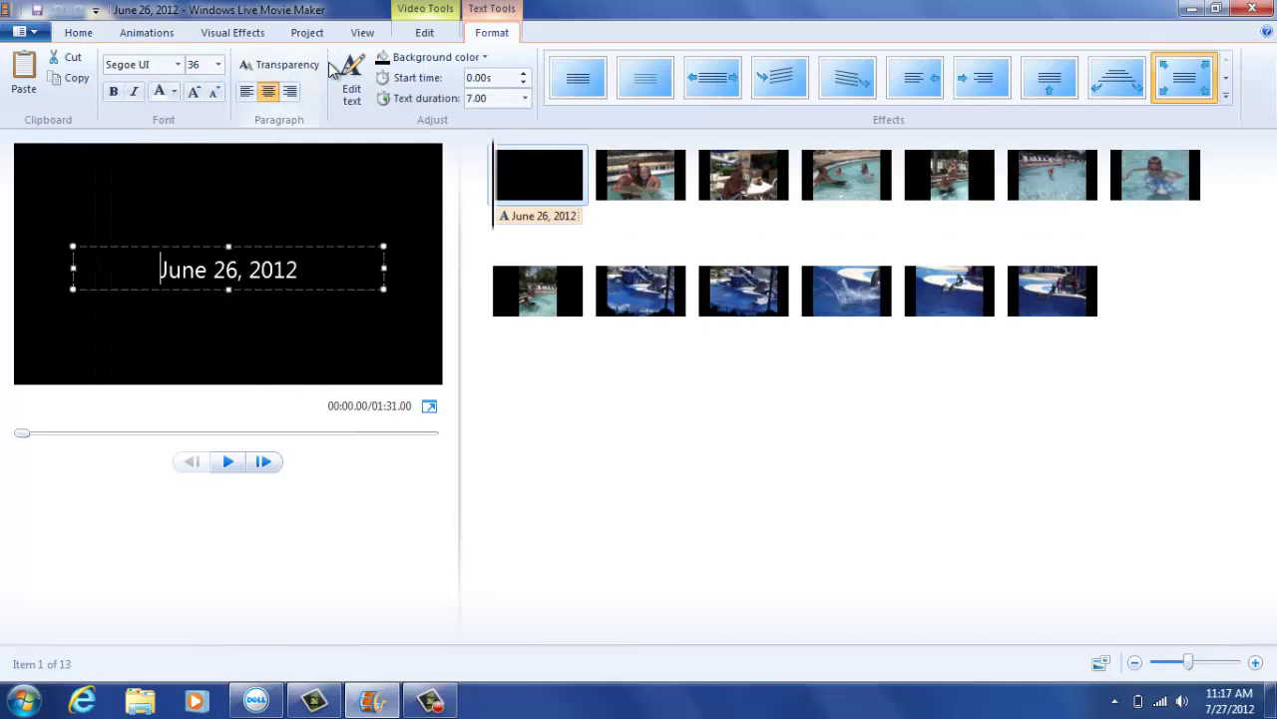
text(Orlando 2012)
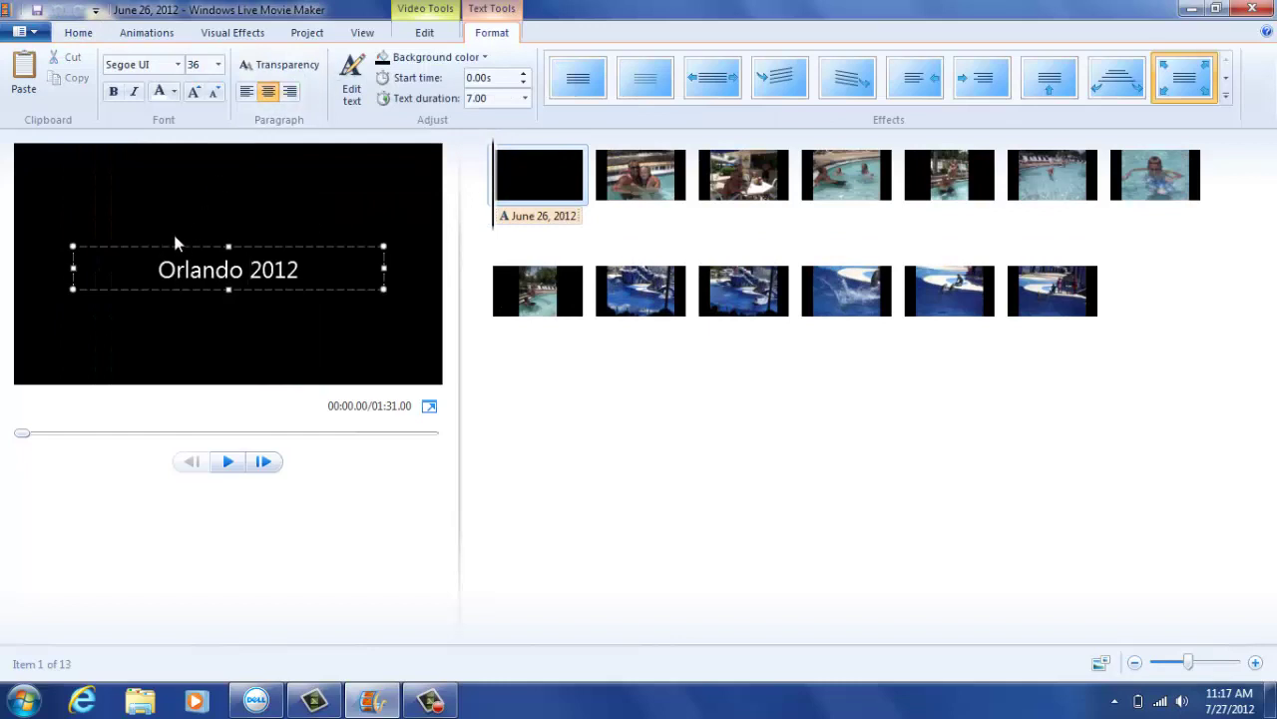
key(ctrl+a)
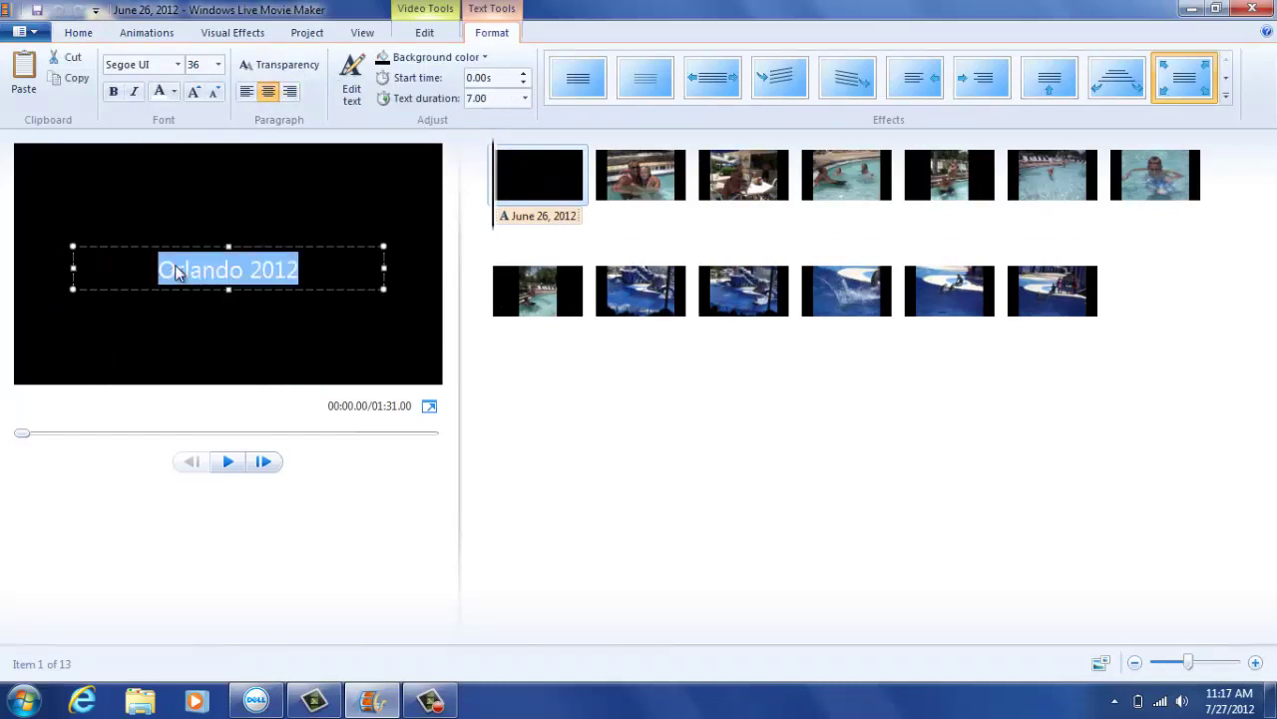
click(177, 68)
click(190, 480)
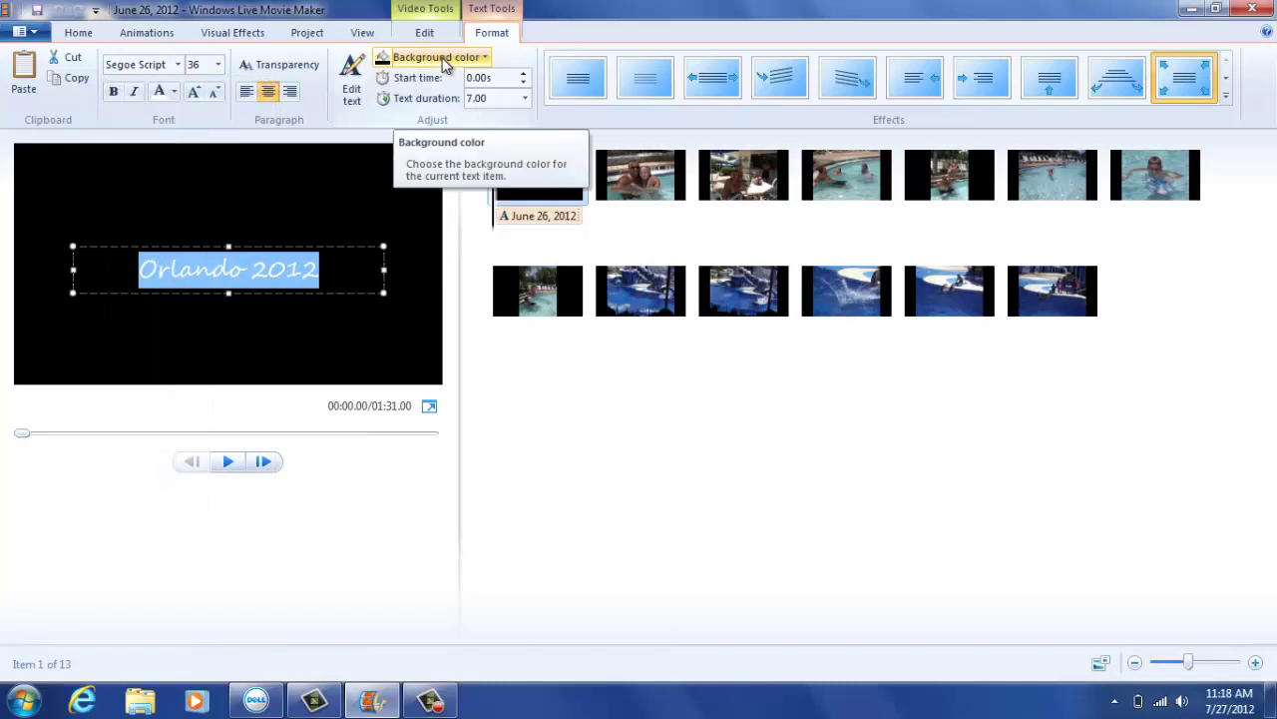
click(445, 64)
click(488, 194)
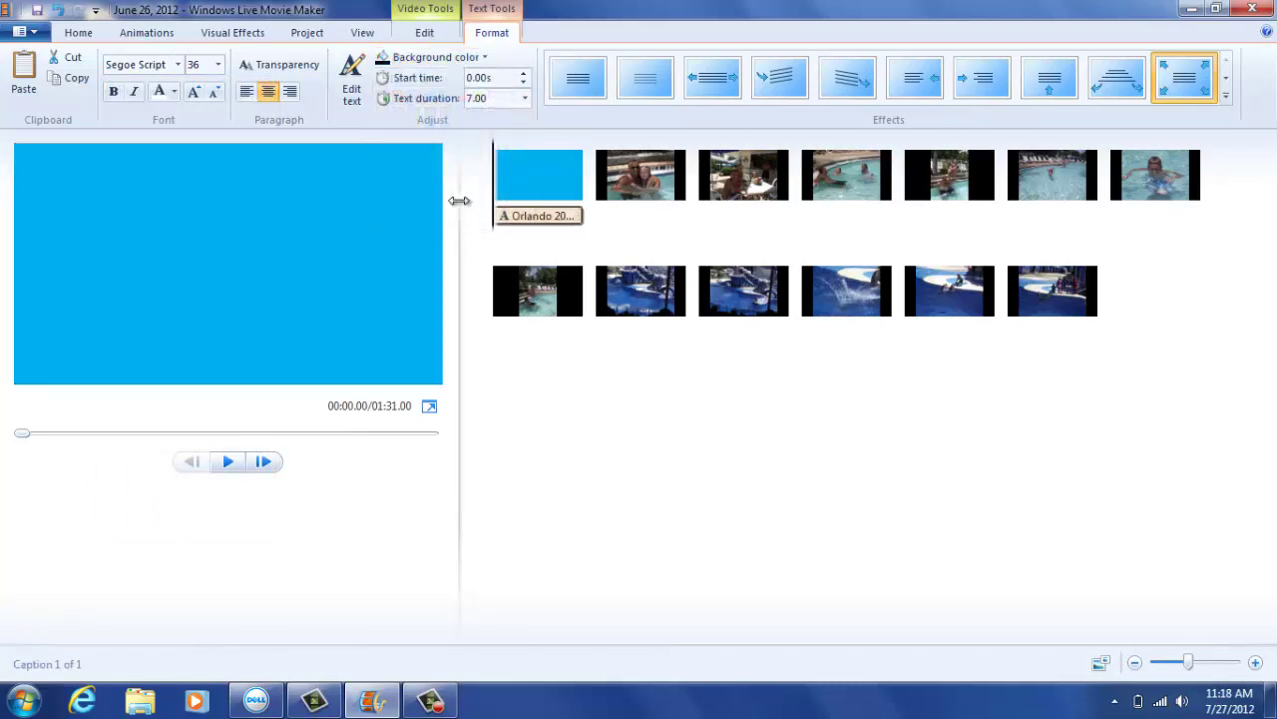
click(537, 180)
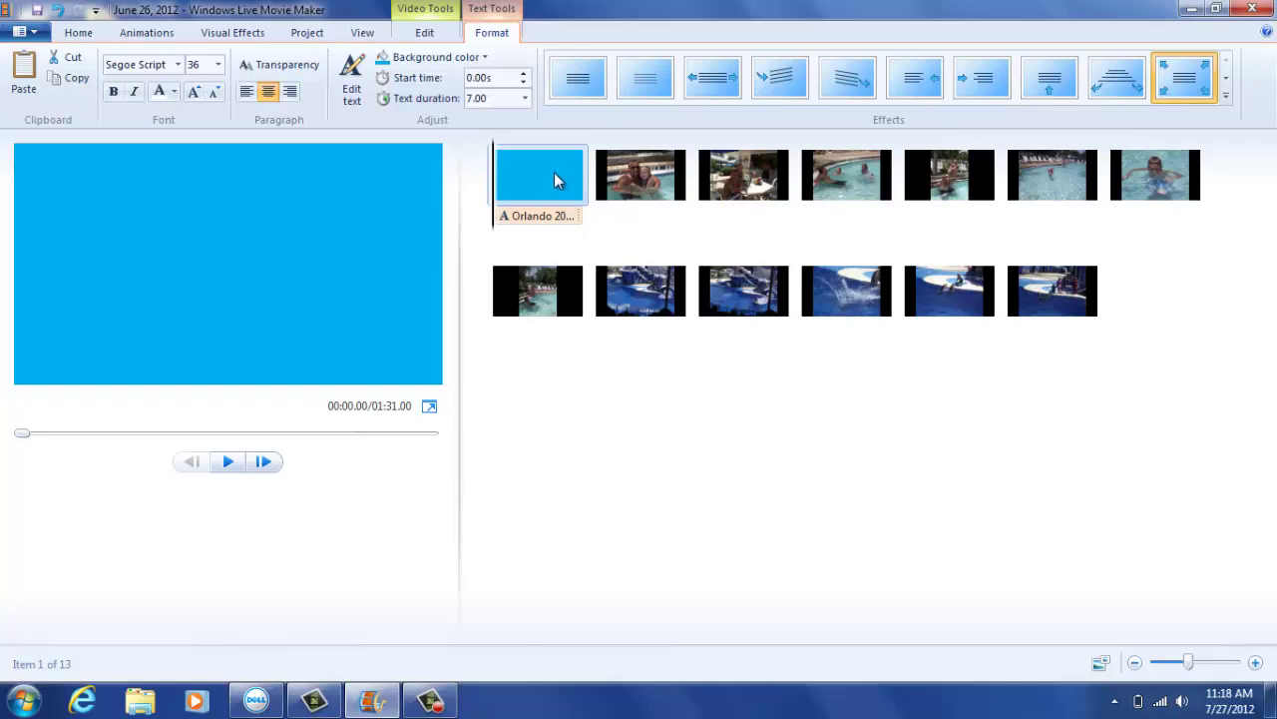
click(723, 83)
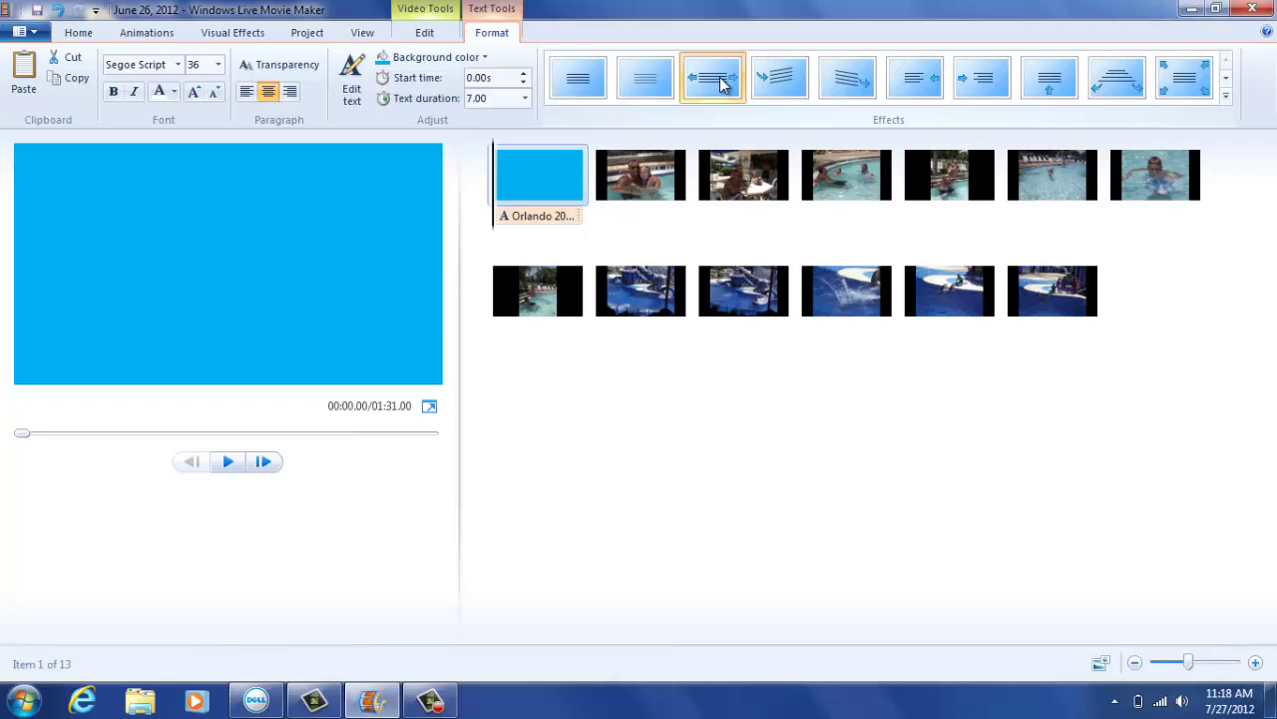
Step: Add the caption 'Daddy's Little Girl!' to the pool photo, the second clip
click(641, 175)
click(336, 78)
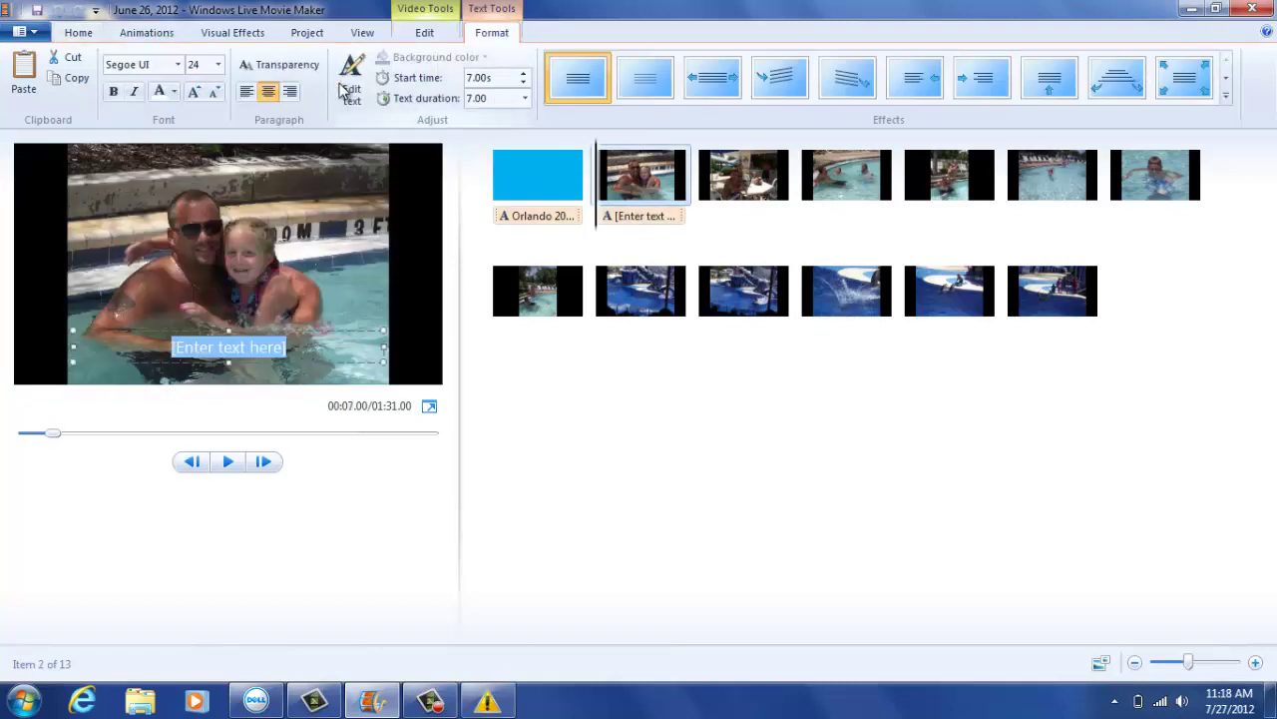
text(Daddy;s)
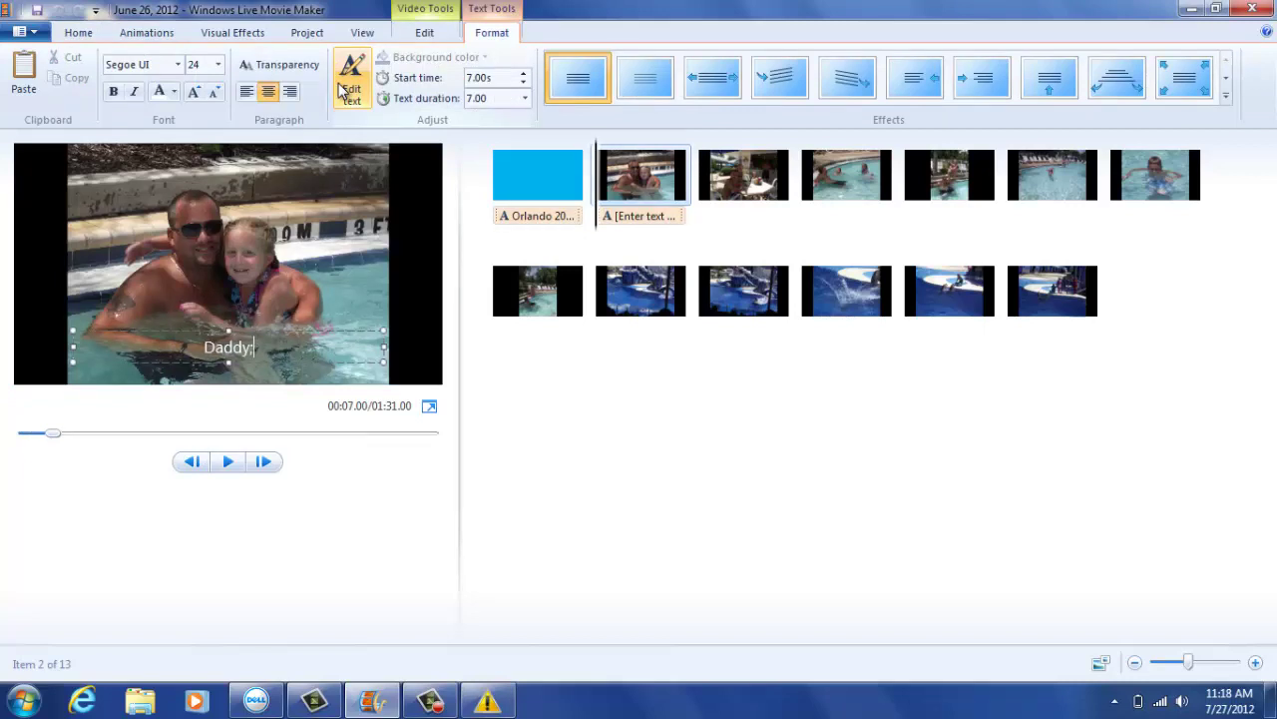
key(BackSpace)
key(BackSpace)
text('s Little Girl!)
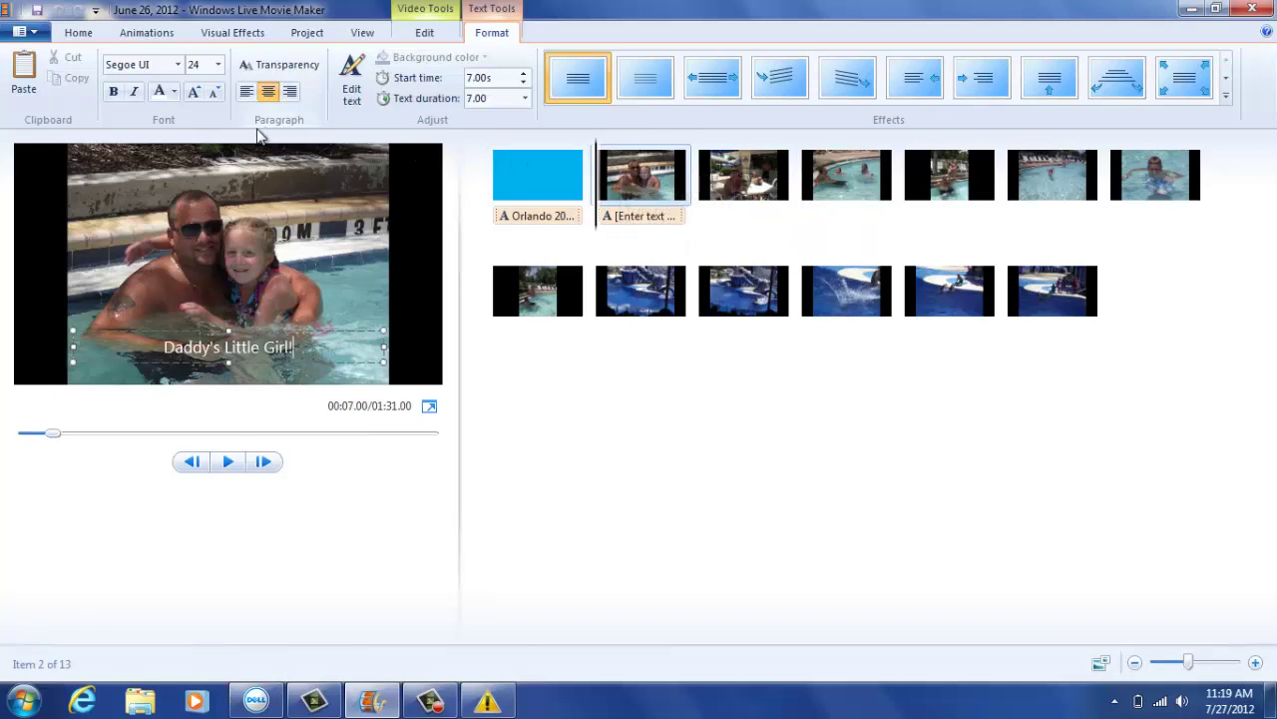
Step: Pick a transition from the Transitions gallery and apply it to all clips, with 1.50 duration
click(146, 33)
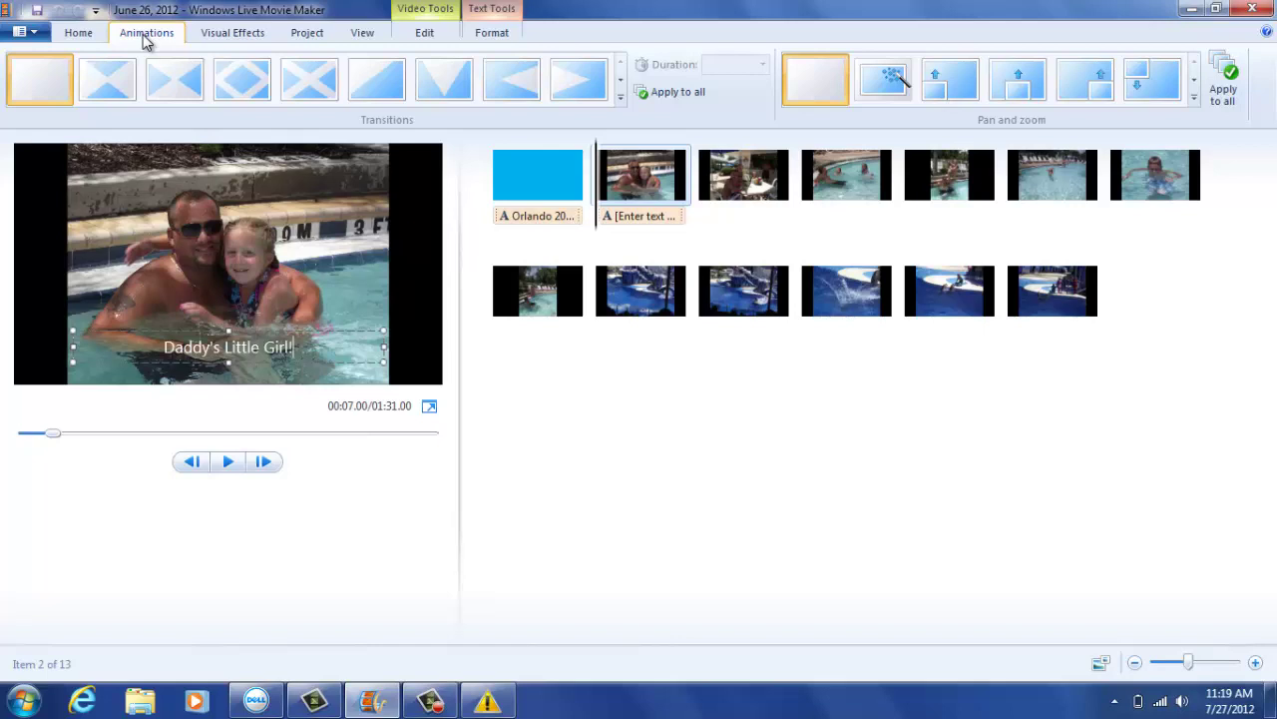
click(176, 89)
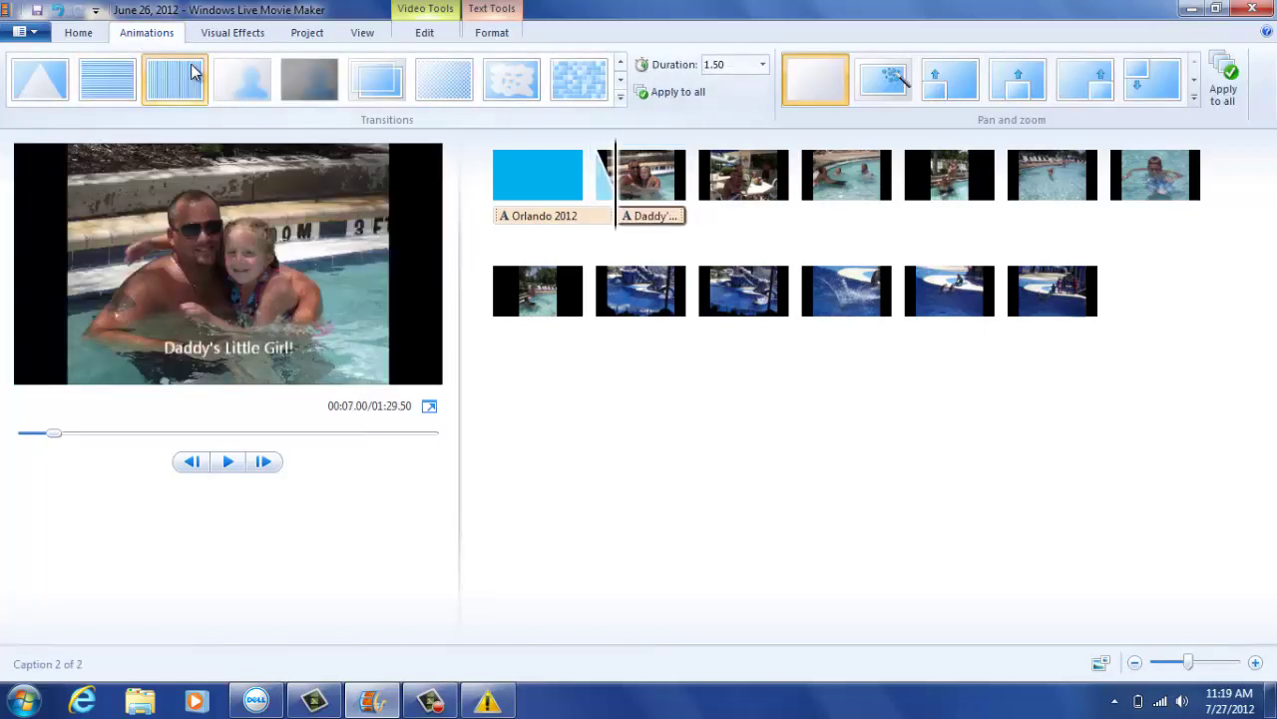
click(248, 94)
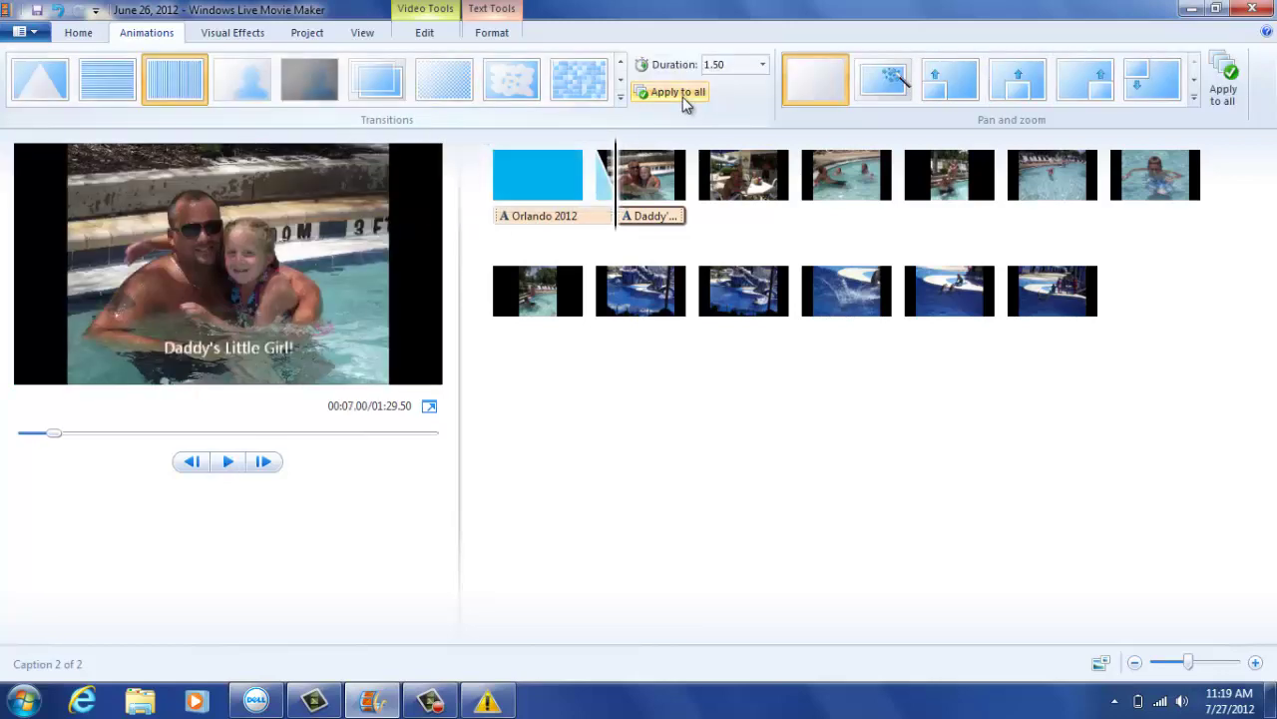
click(683, 96)
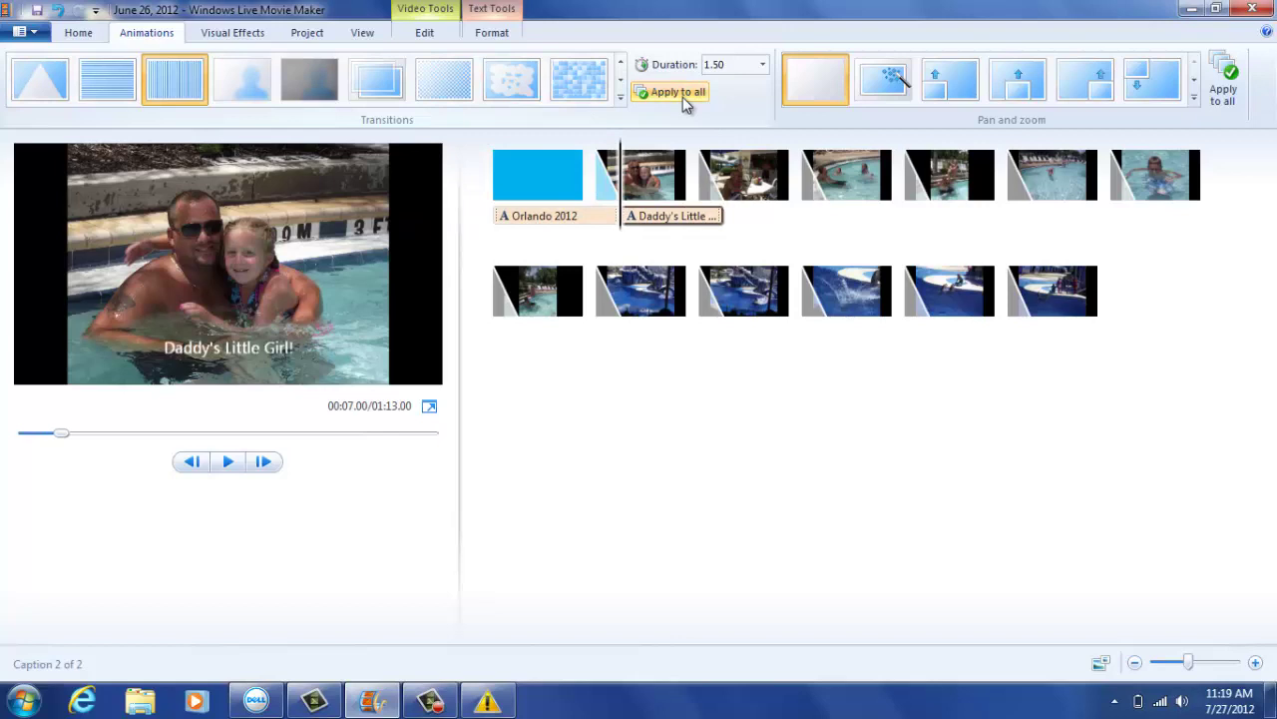
Step: Apply Automatic pan and zoom to every clip in the storyboard
click(895, 92)
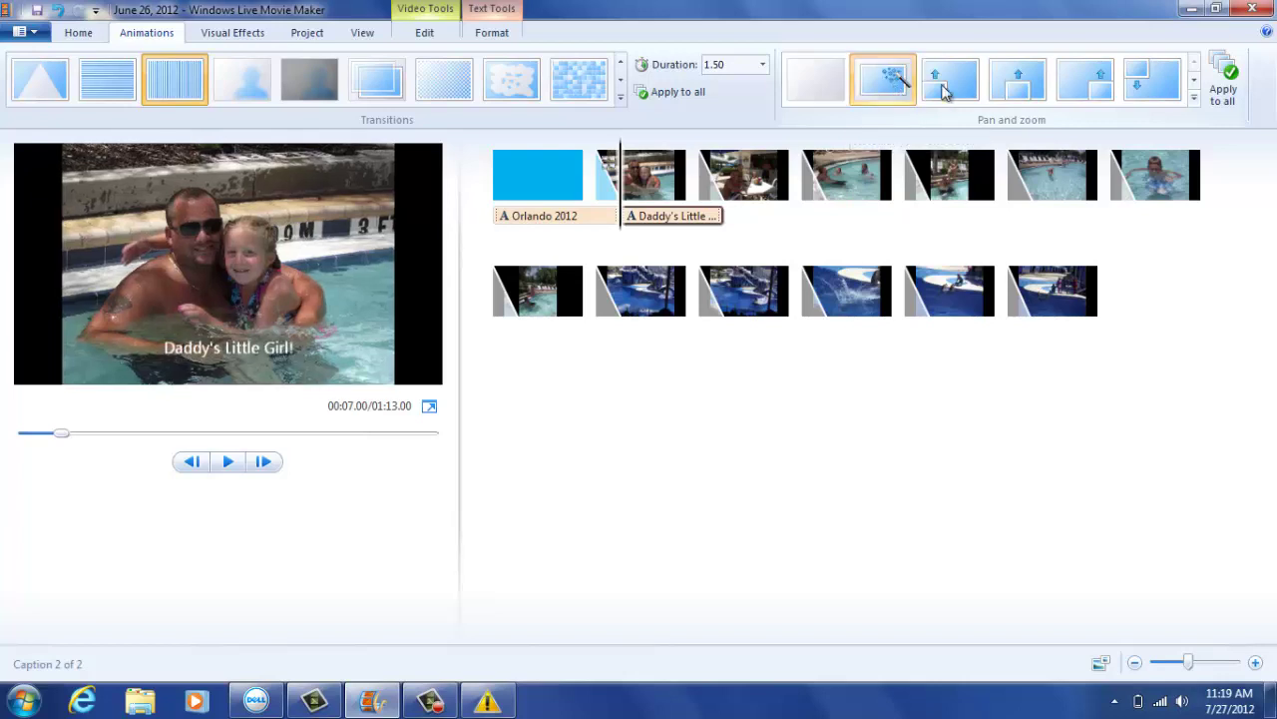
click(1231, 102)
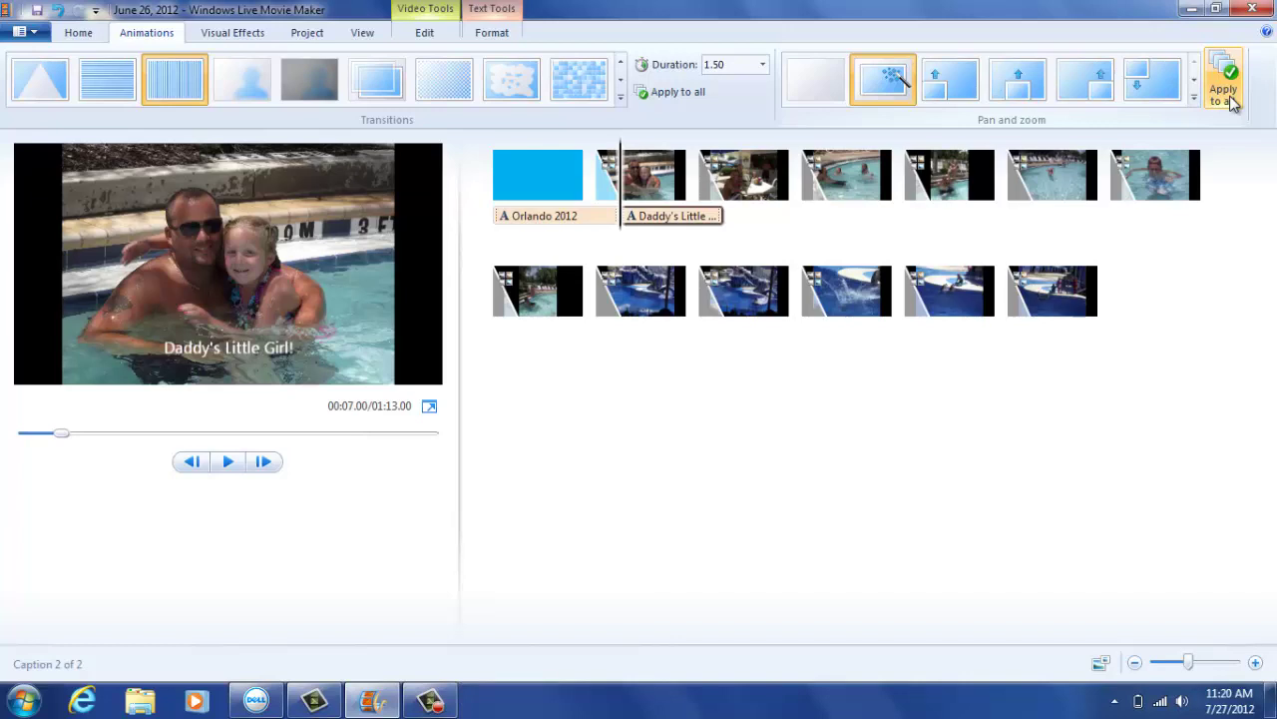
Step: Add '05 Cupid Shuffle' as background music spanning the whole 01:13.00 movie
click(79, 33)
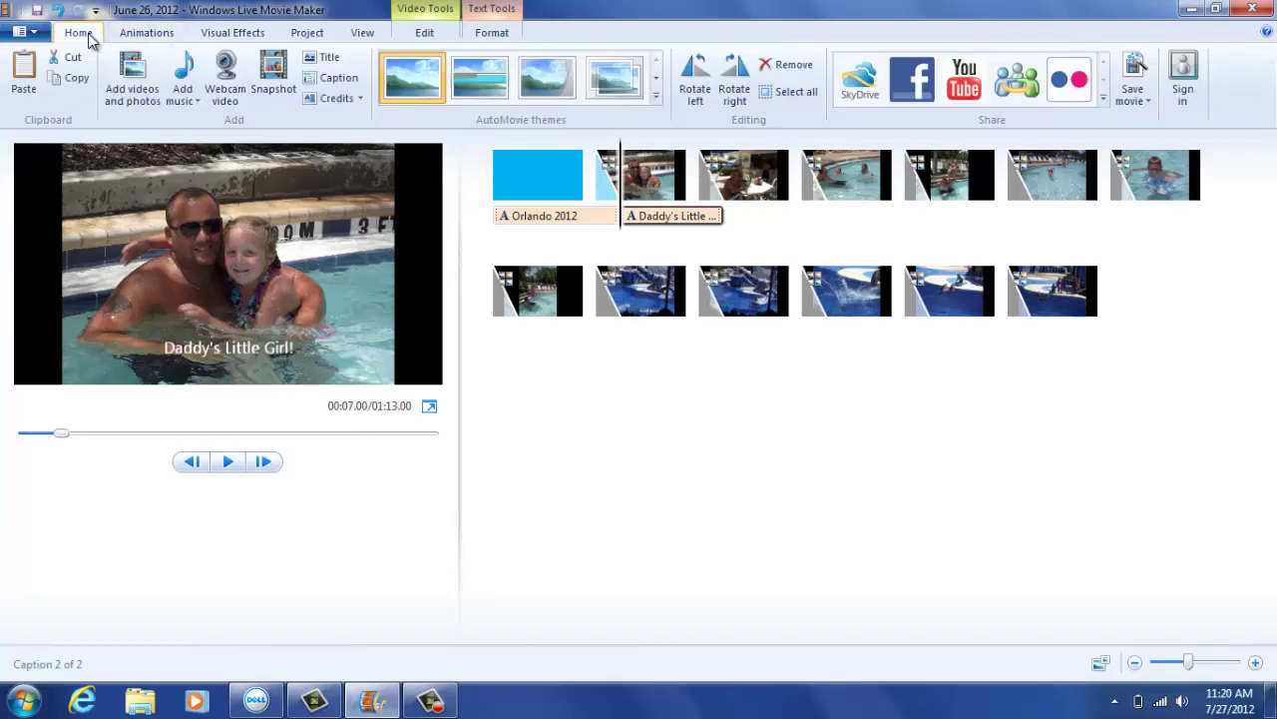
click(186, 72)
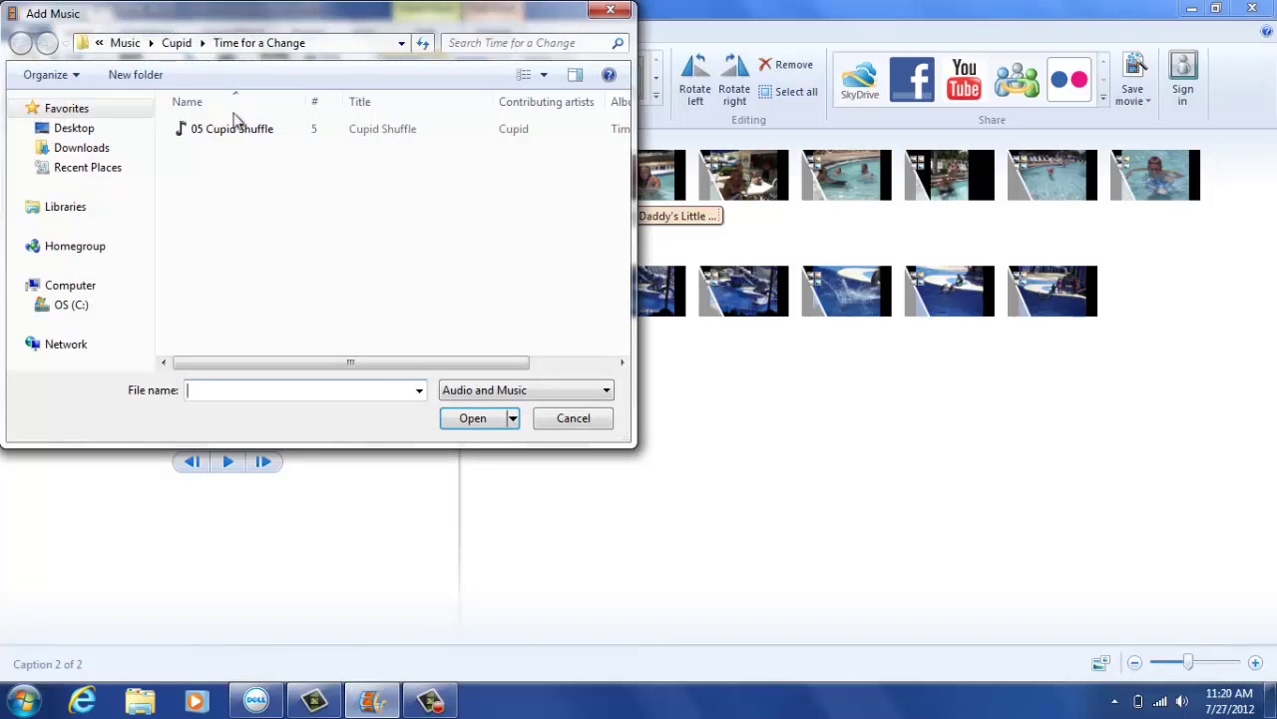
double_click(242, 132)
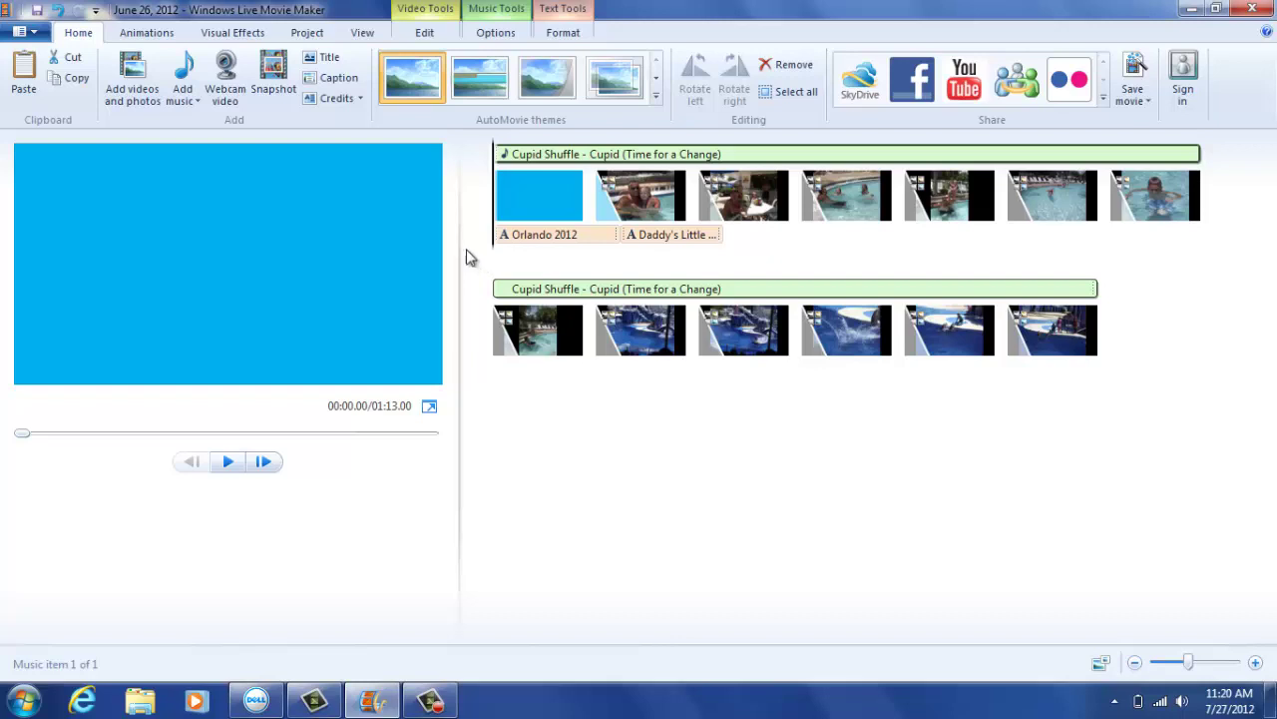
Step: Bring up the View options to reach Preview full screen
click(361, 36)
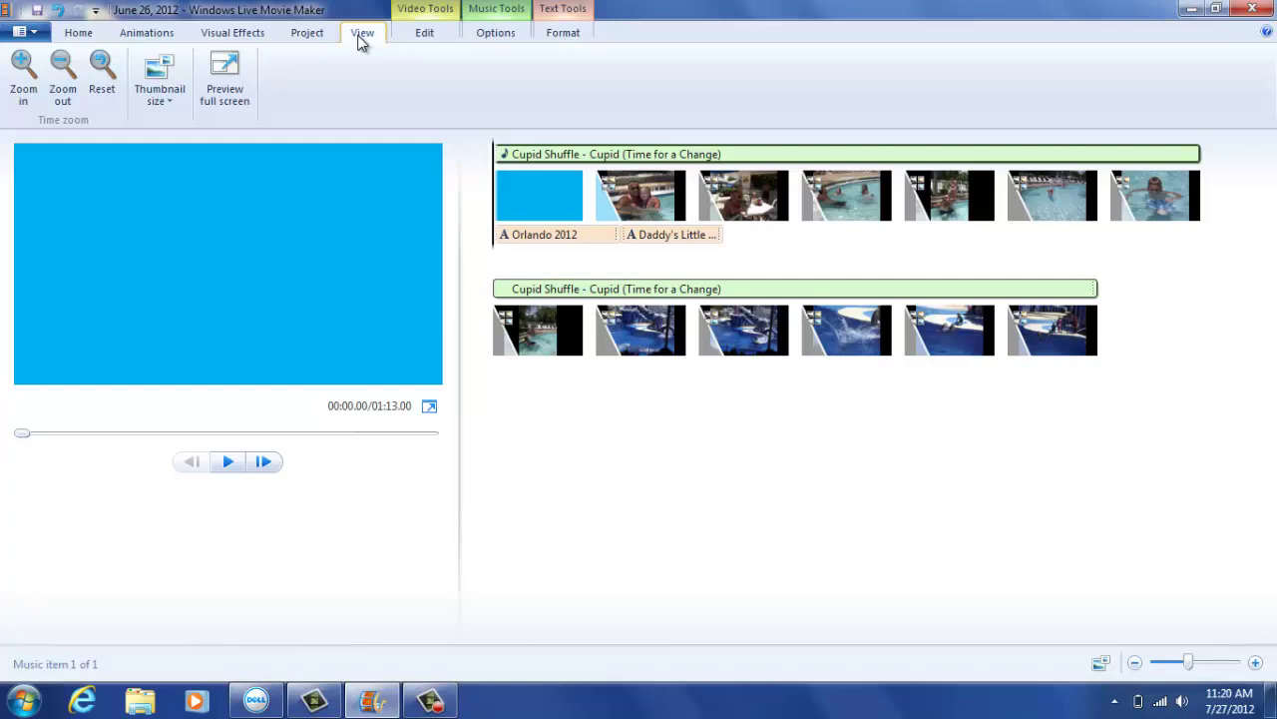